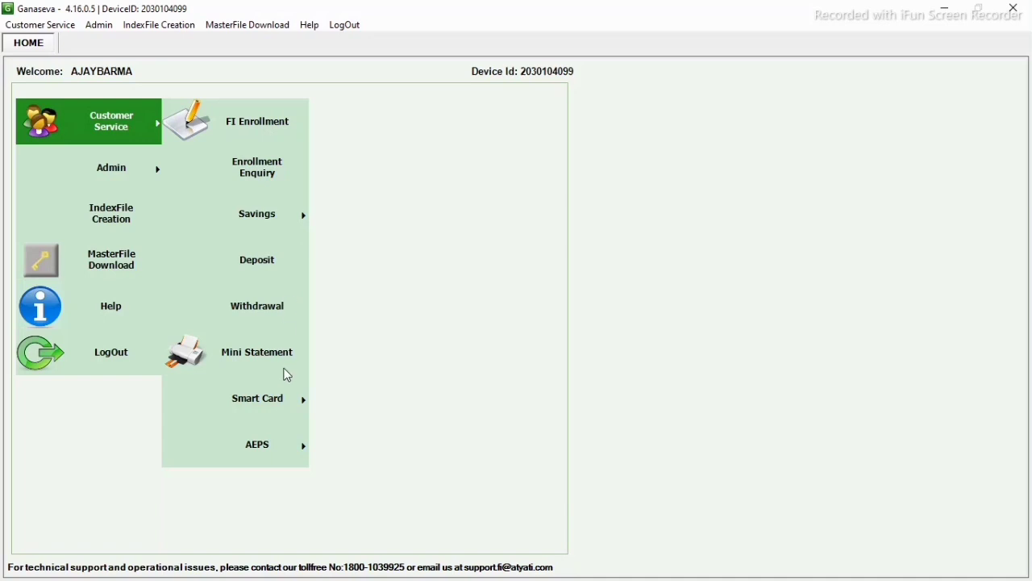
- Open the AEPS Transactions form from the Customer Service AEPS options
click(258, 446)
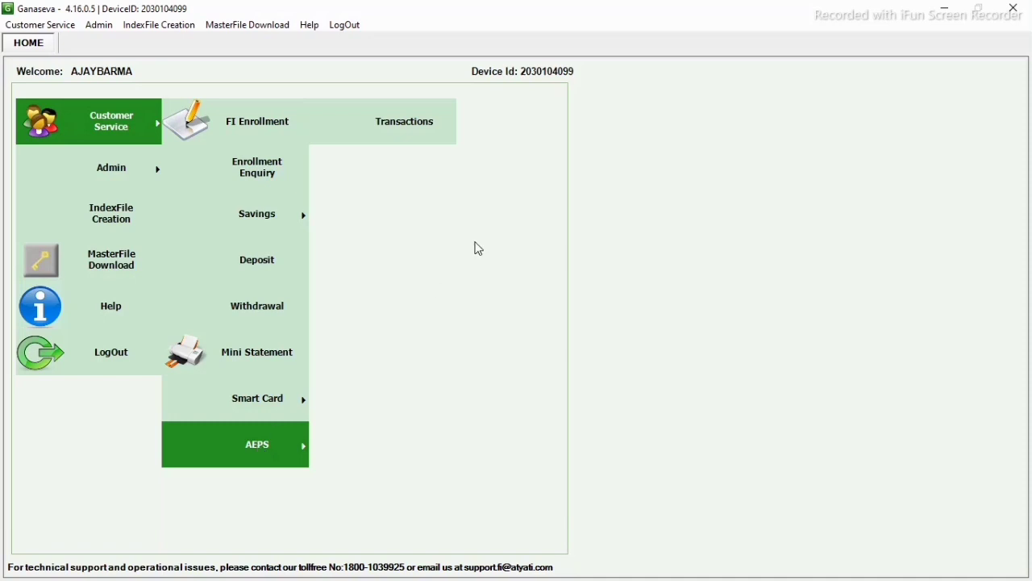
click(408, 127)
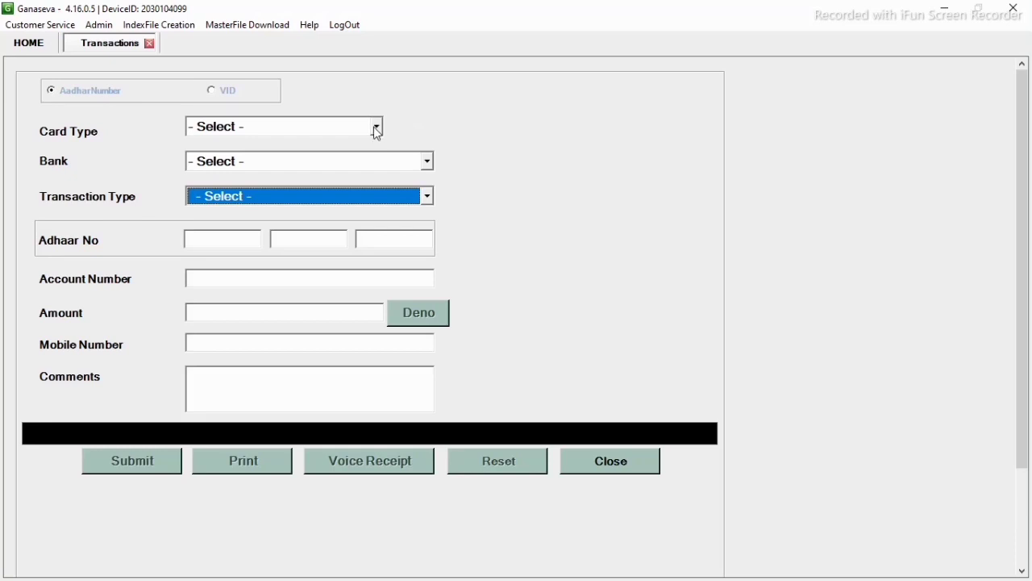
- Choose card type UserInput, bank BGVB and 04 - Balance Enquiry, then enter the customer's Aadhaar number
click(375, 129)
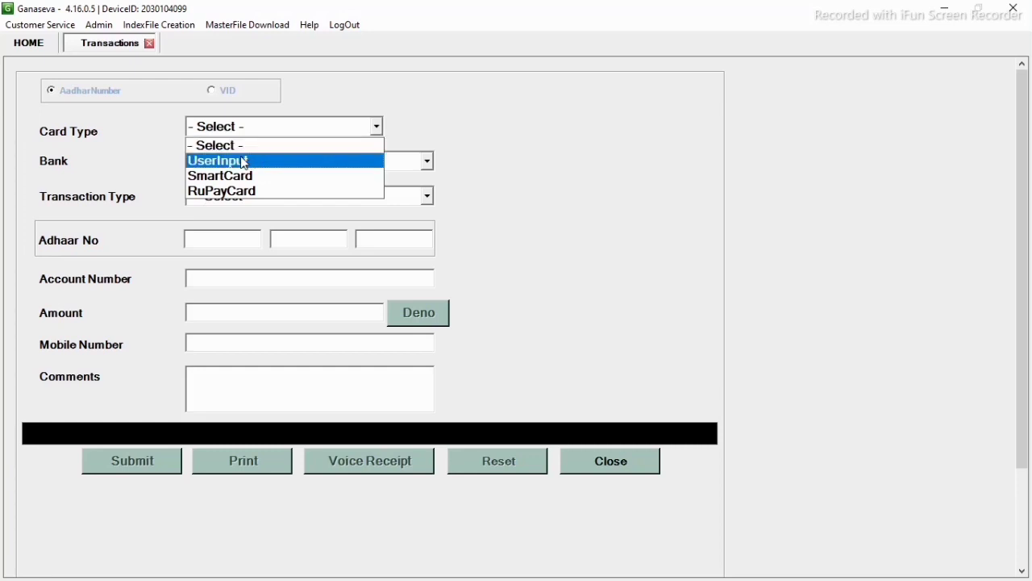
click(245, 163)
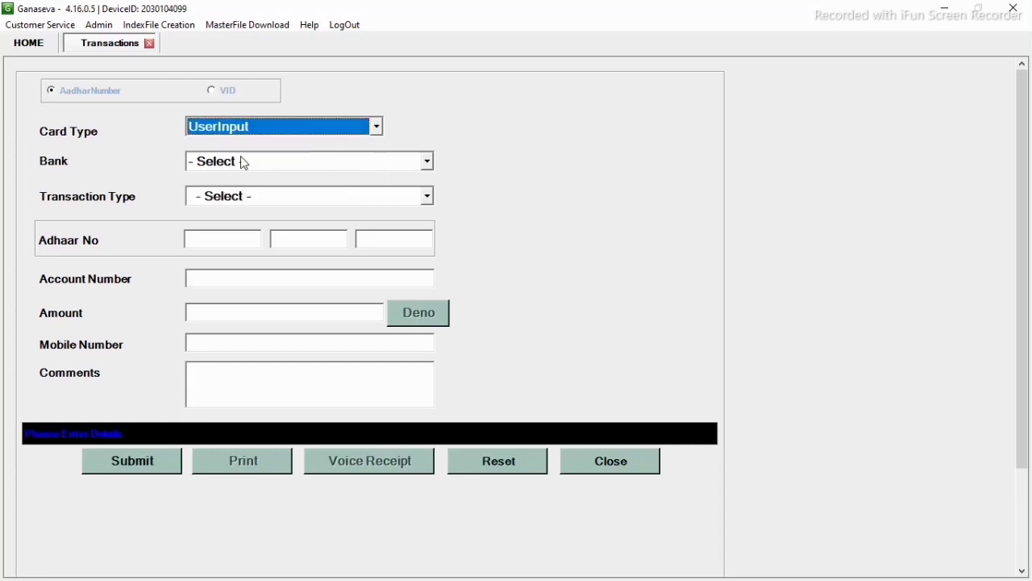
click(429, 164)
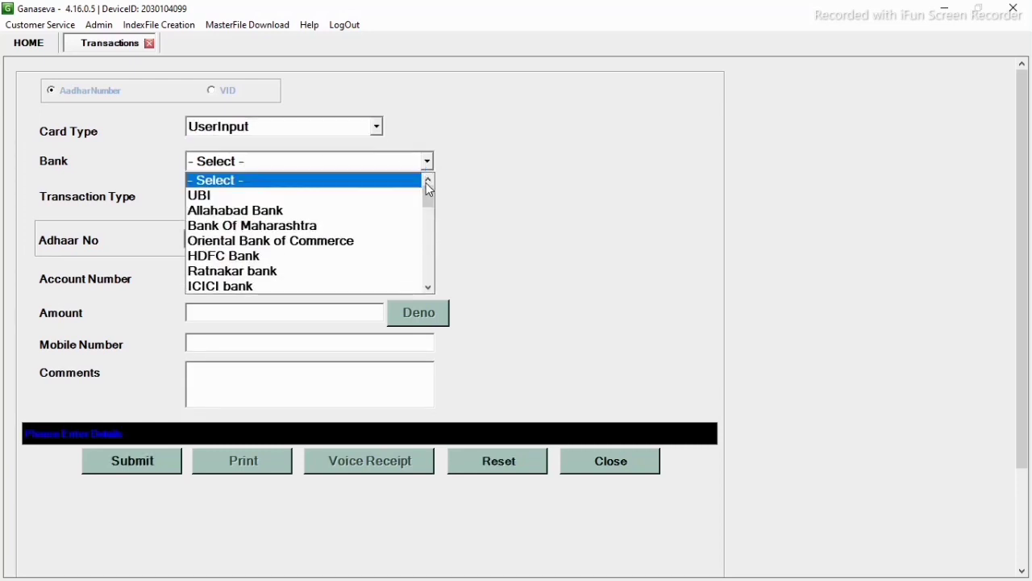
drag(429, 200, 428, 268)
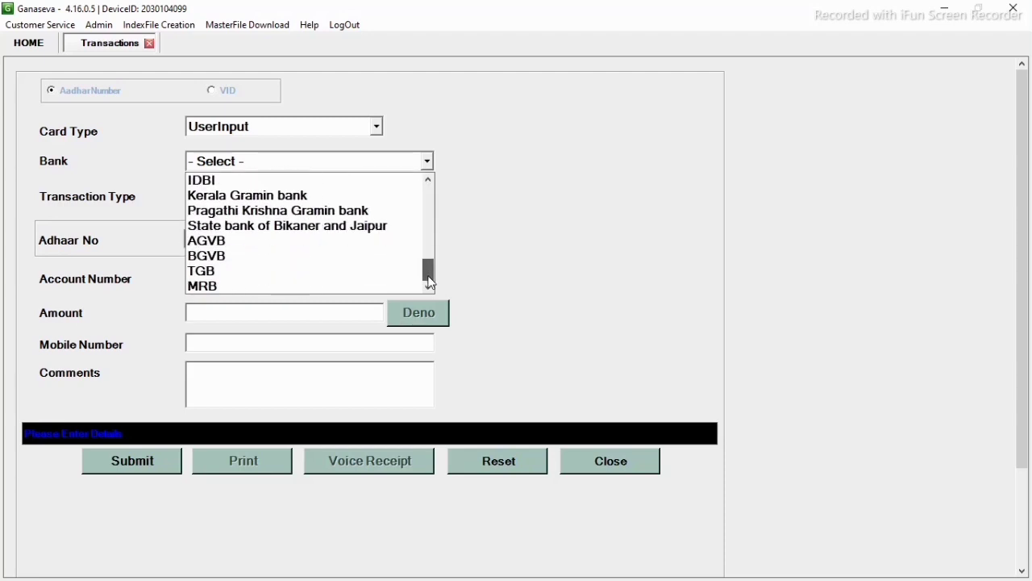
click(307, 257)
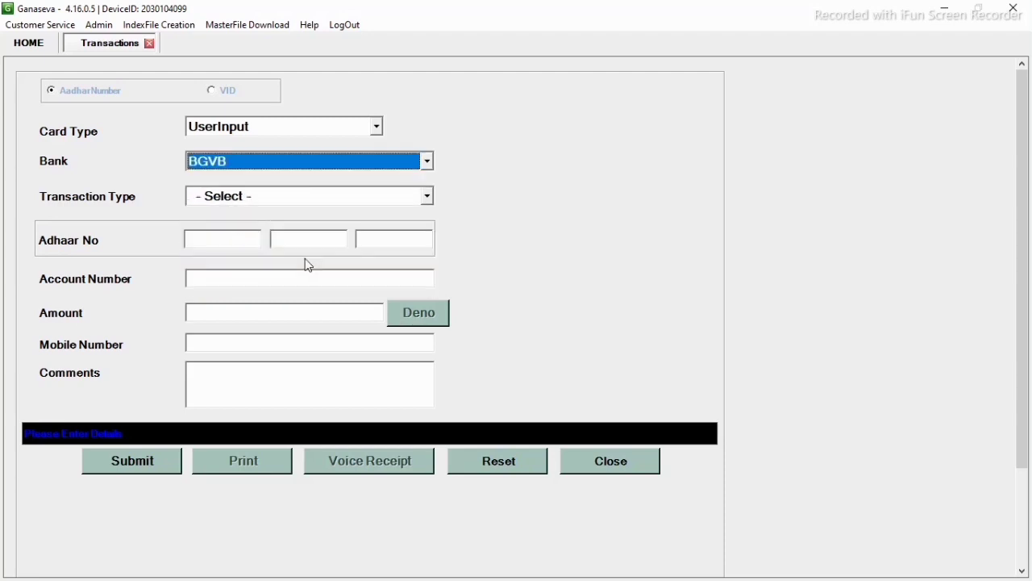
click(429, 197)
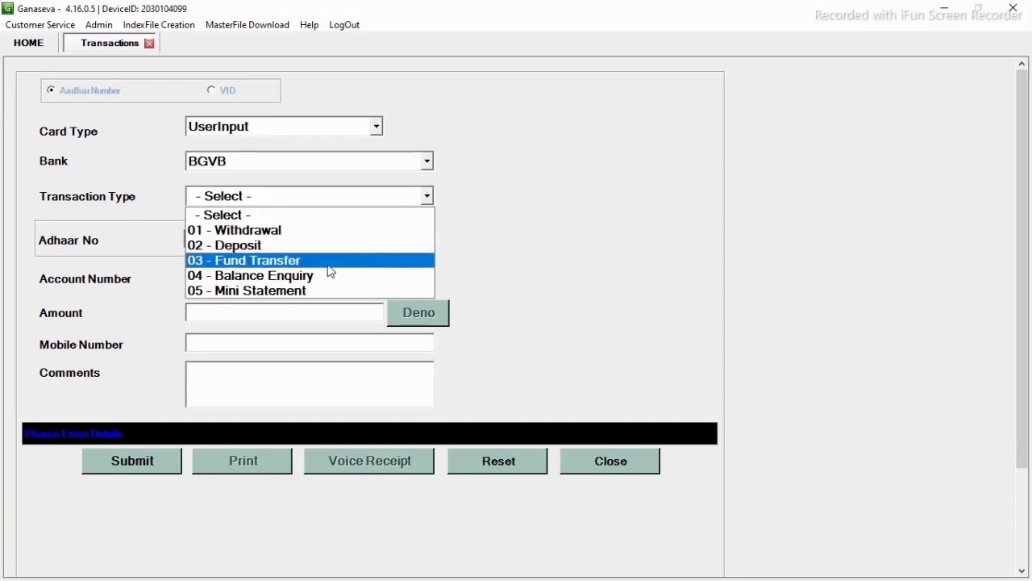
click(313, 282)
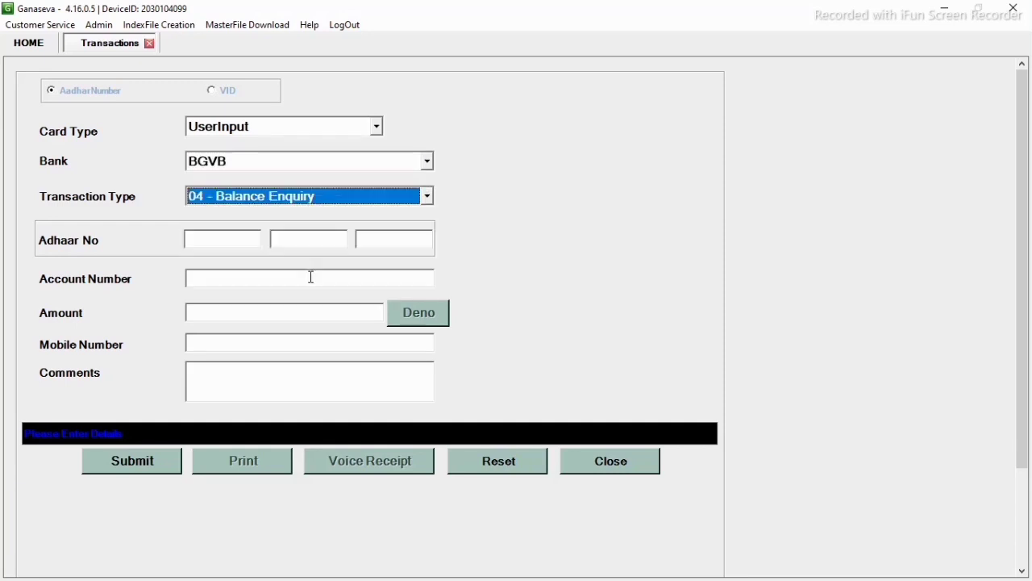
click(218, 240)
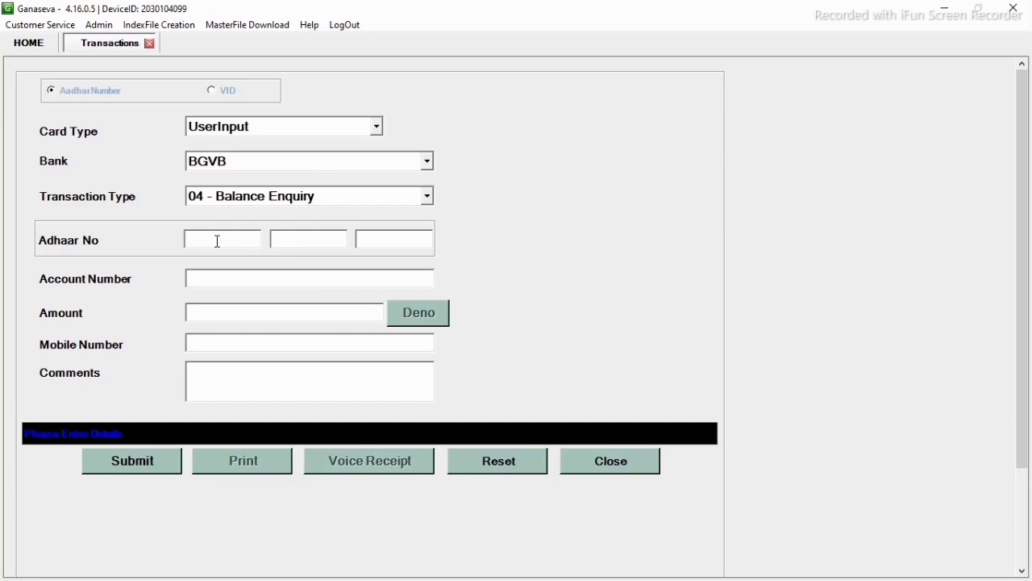
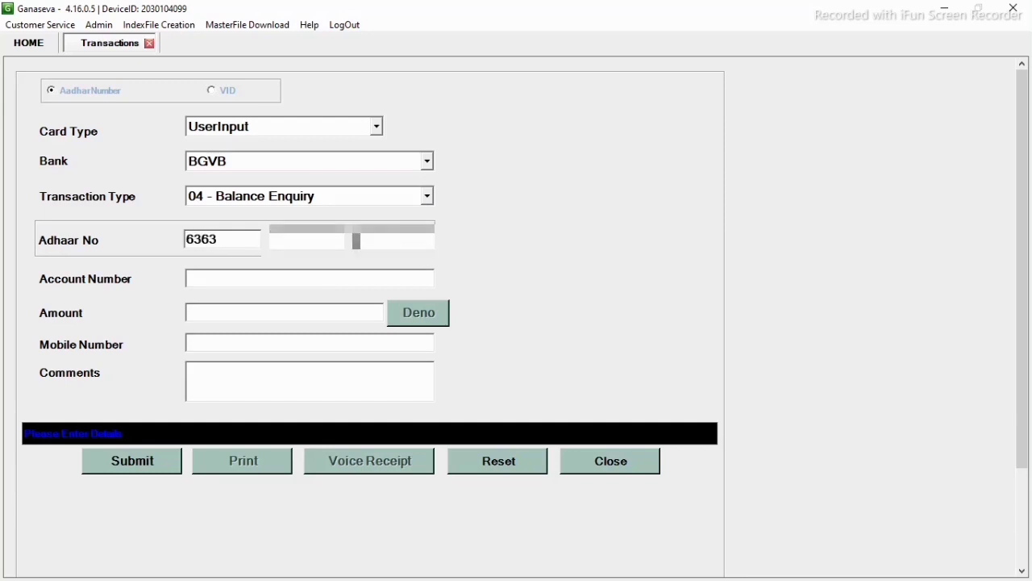
- Submit the balance enquiry and consent to biometric sharing, returning an available balance of 1500.00
click(126, 458)
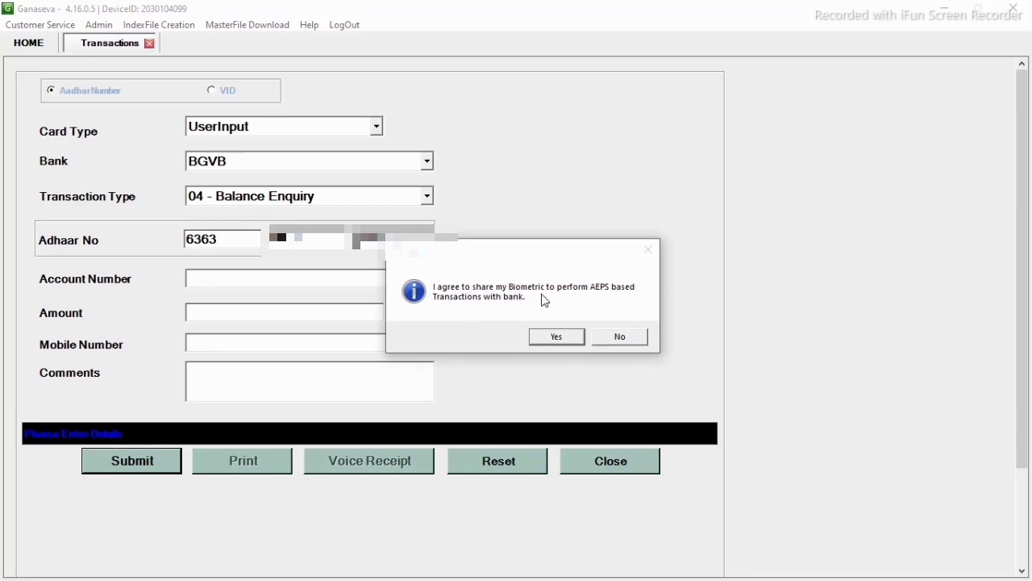
click(559, 337)
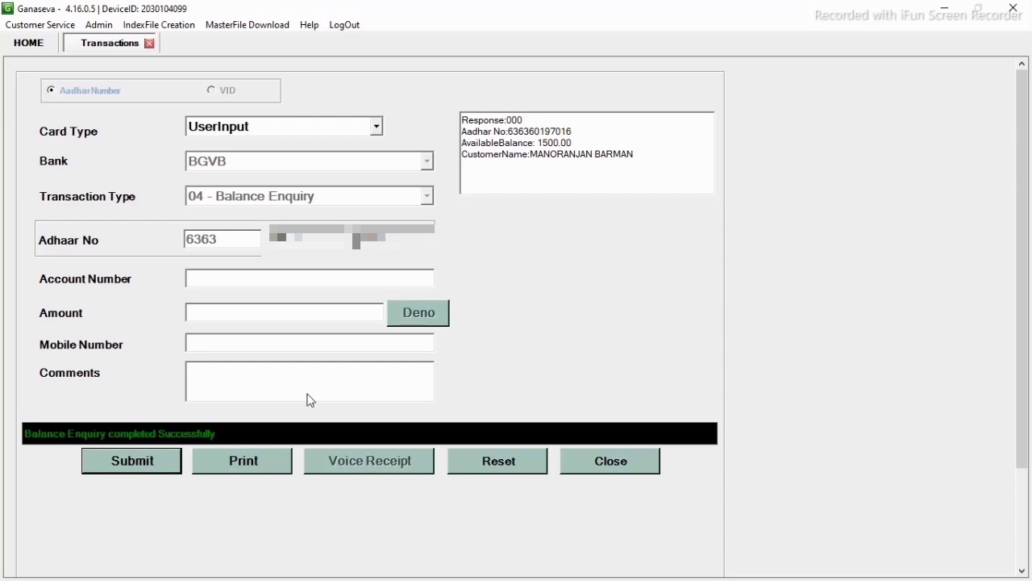
- Reset the form, choose UserInput, BGVB and 01 - Withdrawal, and enter the customer's Aadhaar number
click(500, 464)
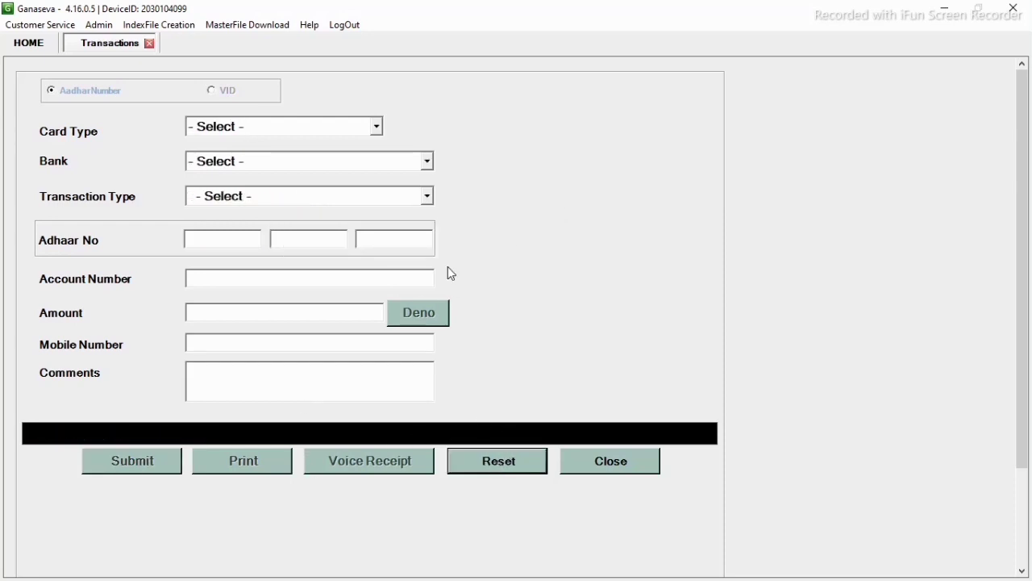
click(379, 129)
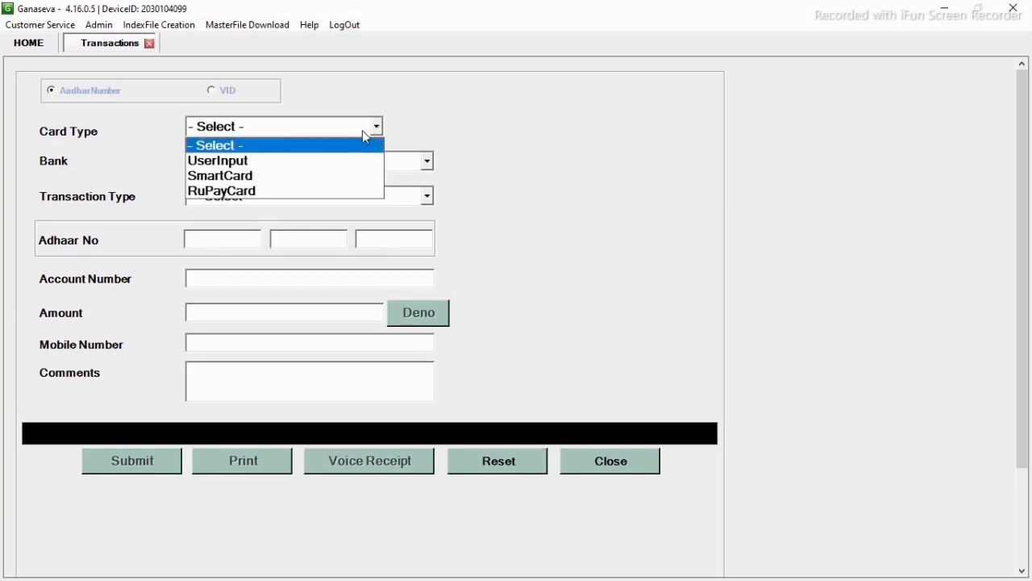
click(308, 161)
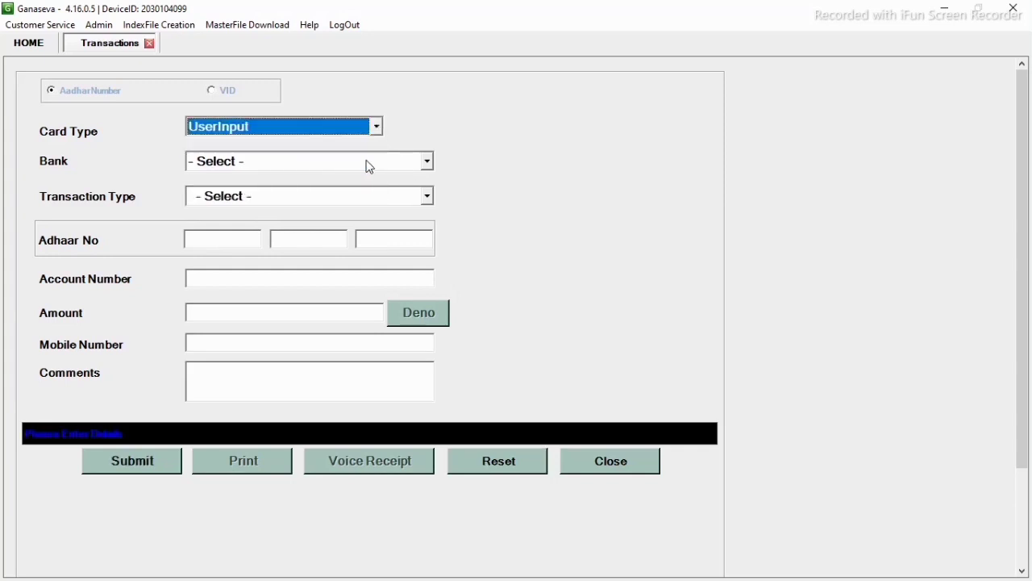
click(427, 162)
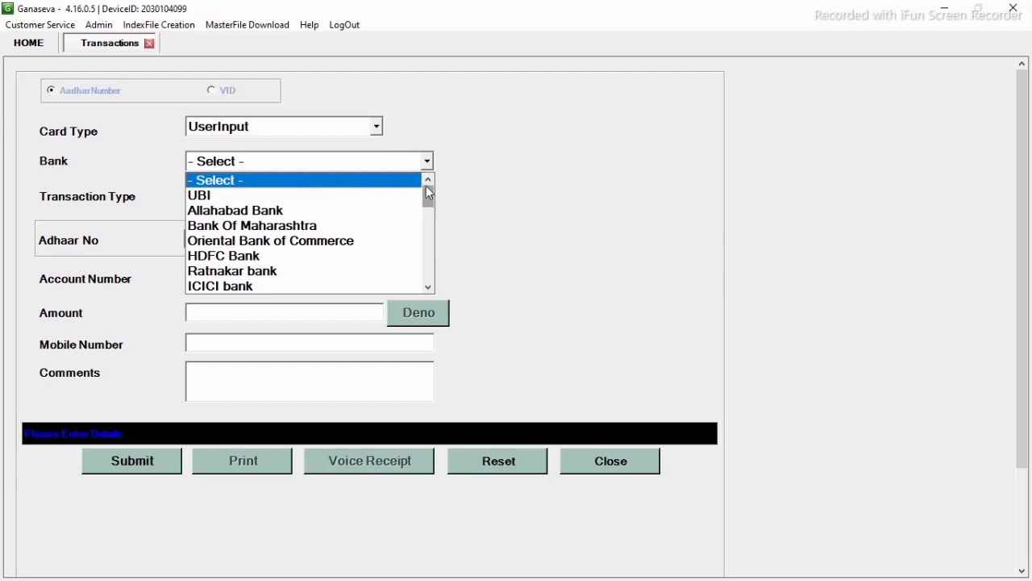
drag(428, 197, 428, 274)
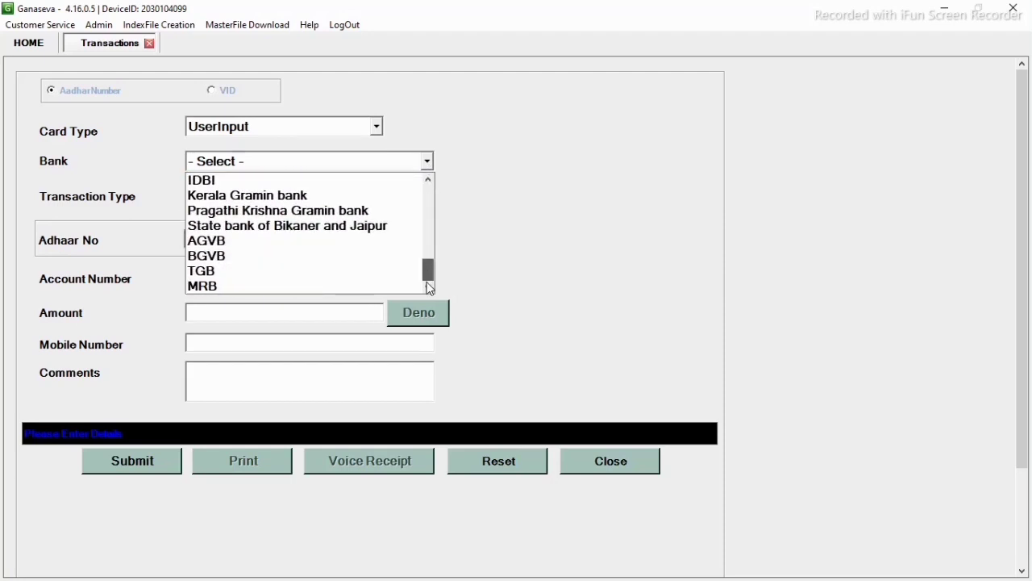
click(327, 256)
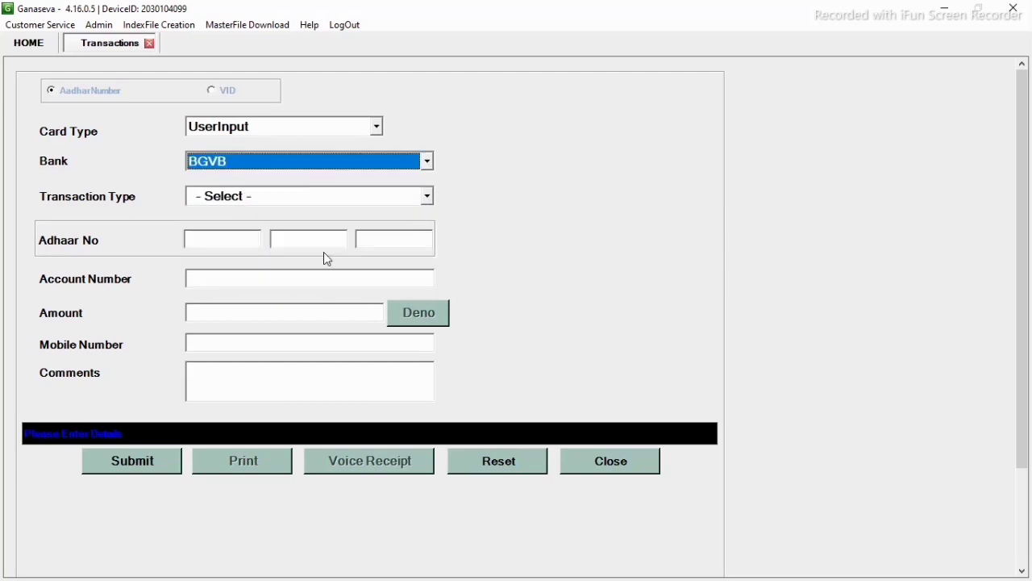
click(428, 198)
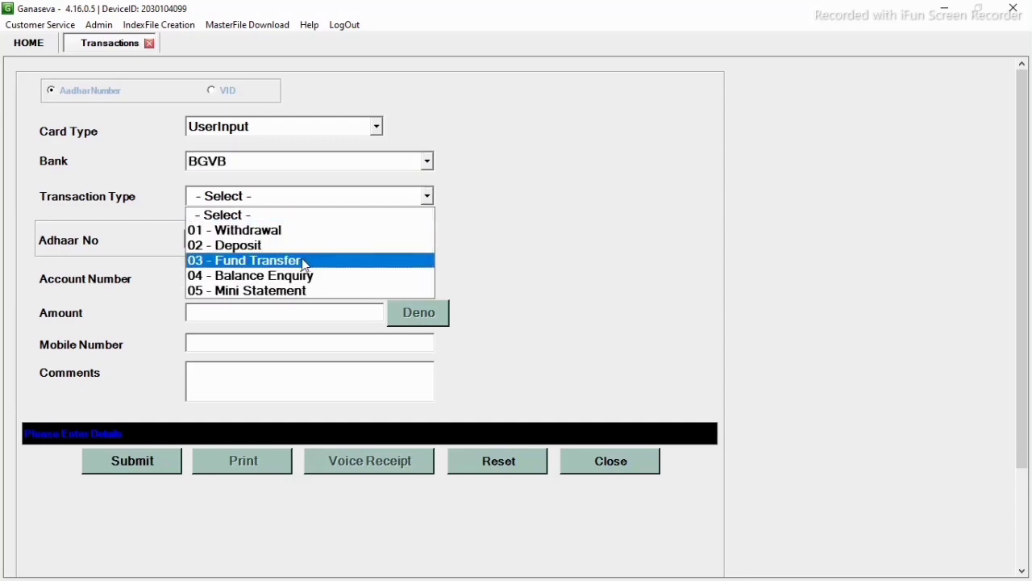
click(280, 231)
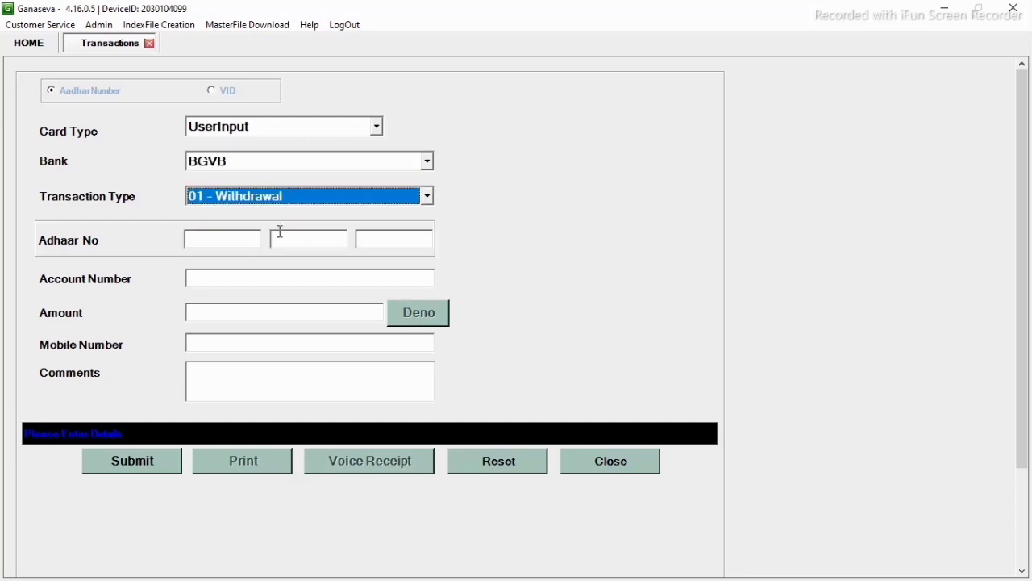
click(237, 239)
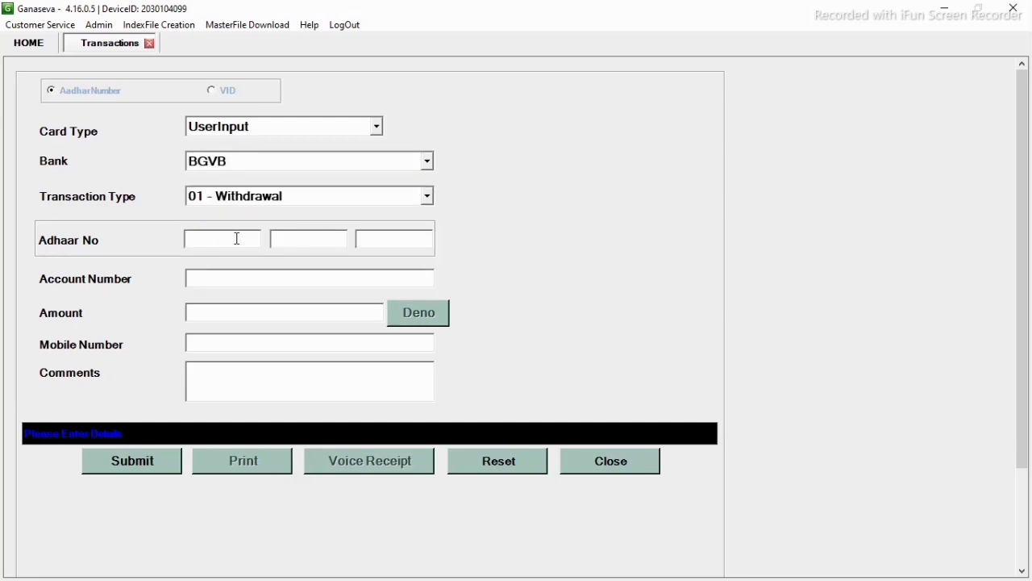
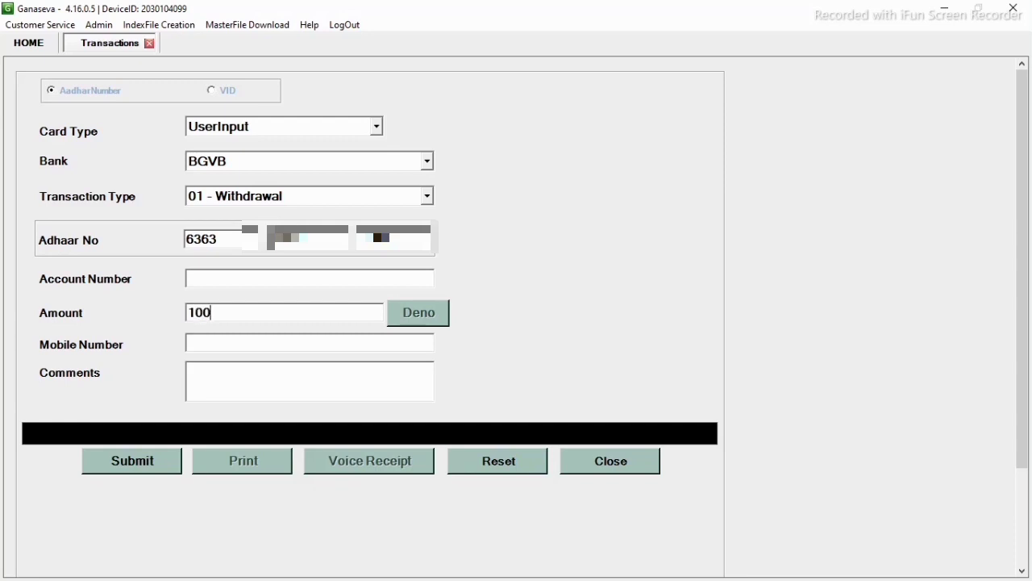
- Enter the customer's mobile number and submit the 1000 withdrawal
click(210, 341)
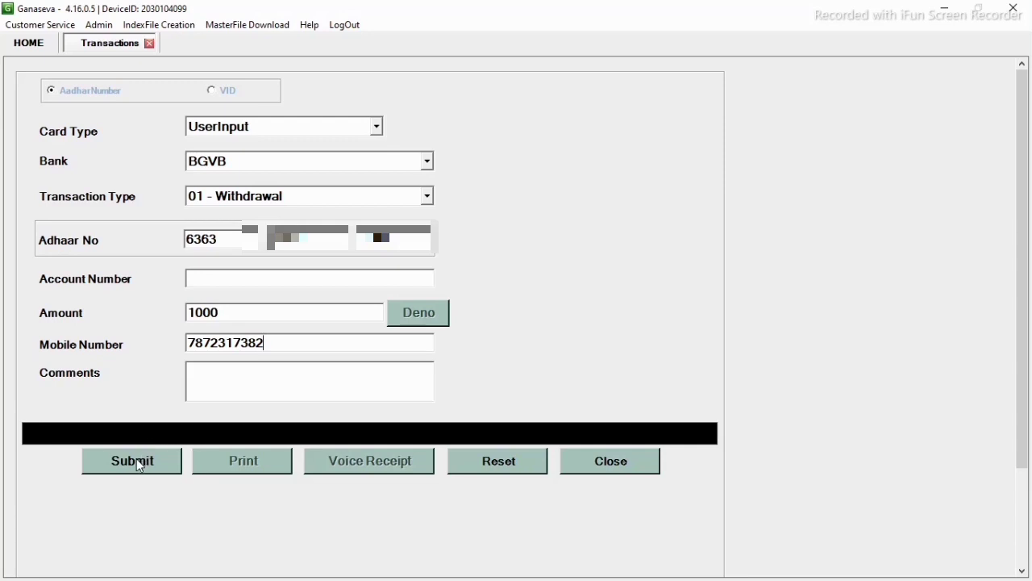
click(139, 465)
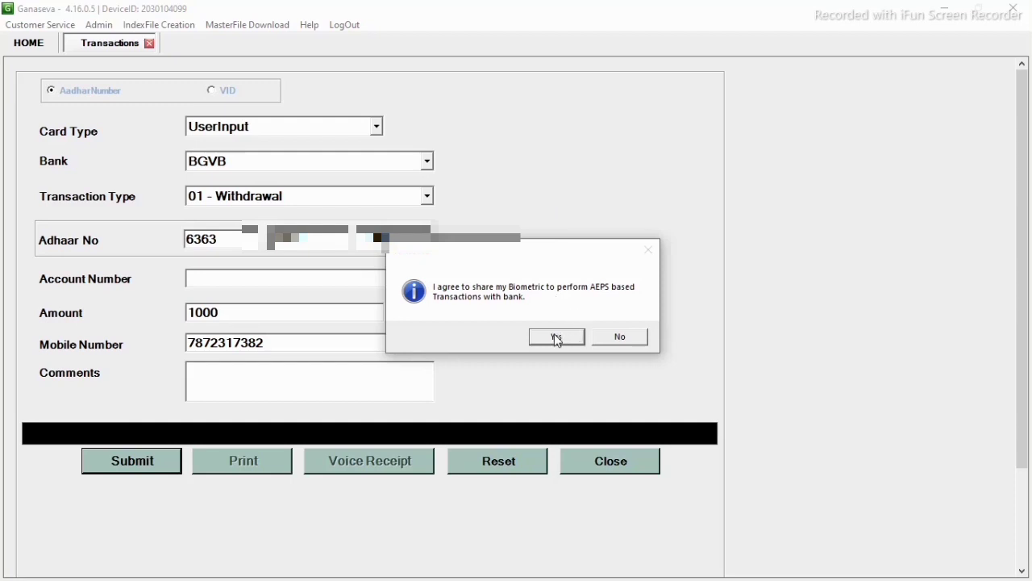
- Approve biometric sharing so the withdrawal completes with response 000 and balance 500.00
click(558, 338)
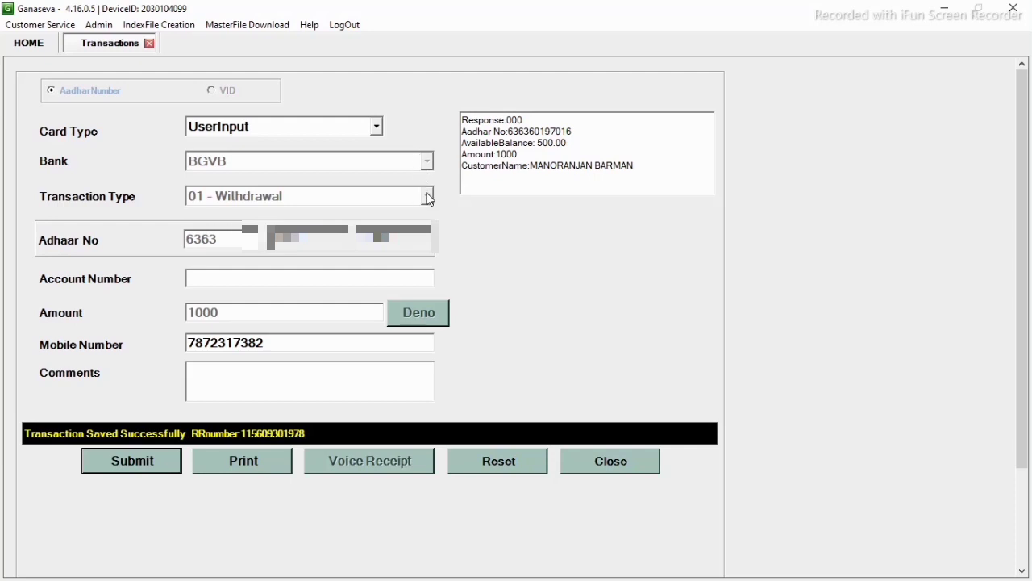
- Reset the form, choose UserInput, BGVB and 05 - Mini Statement, and enter the customer's Aadhaar number
click(508, 462)
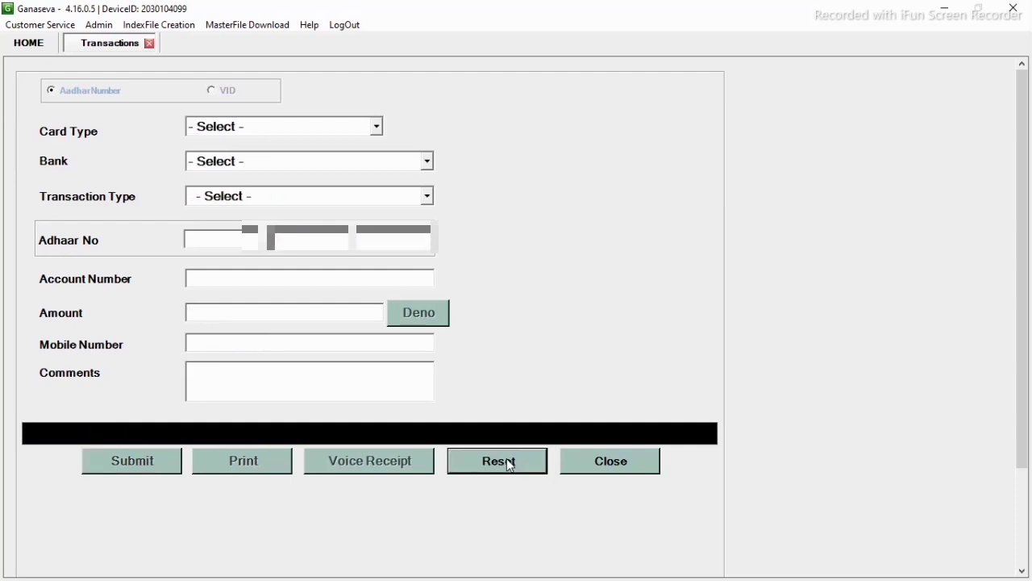
click(376, 126)
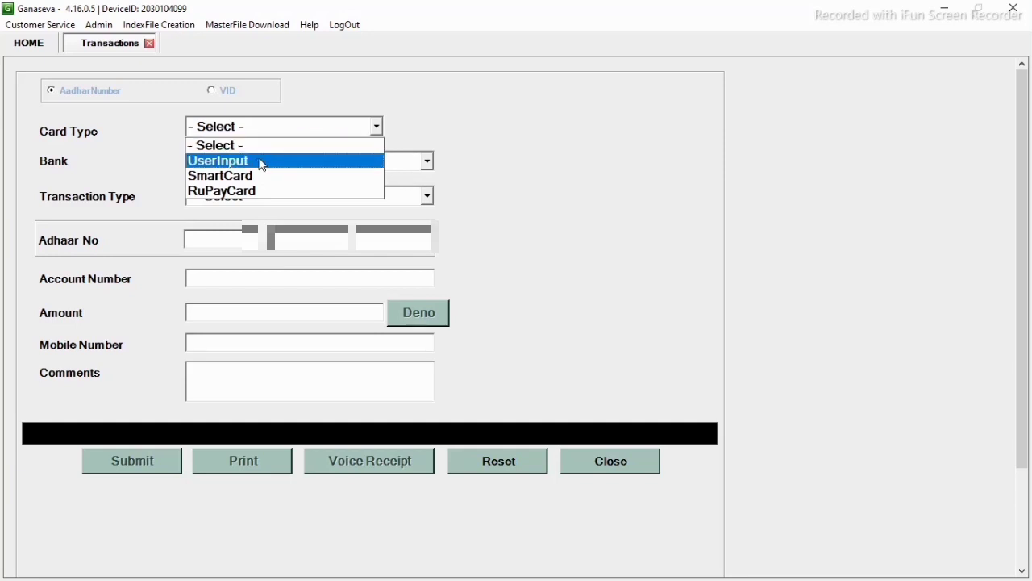
click(262, 161)
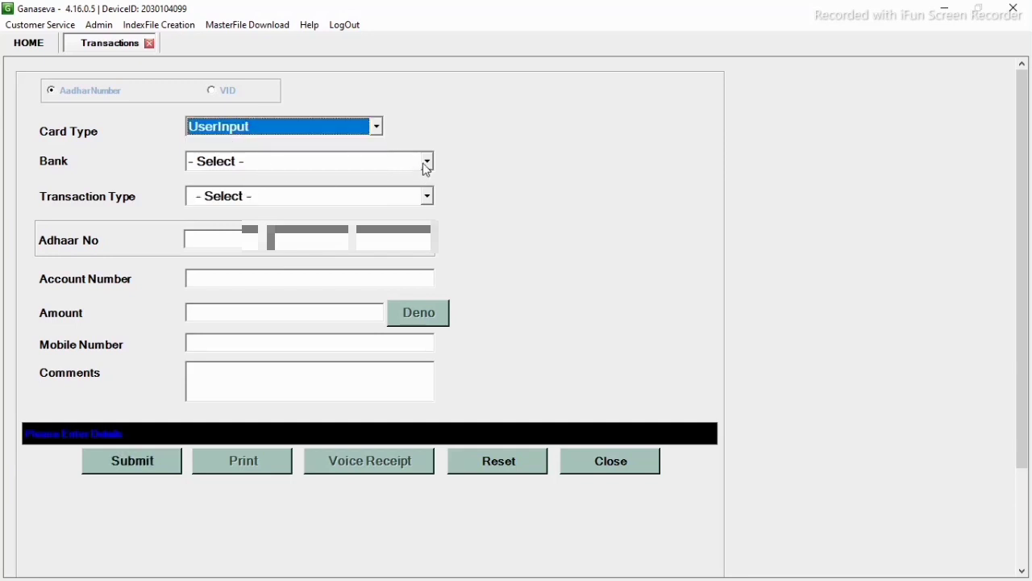
click(427, 162)
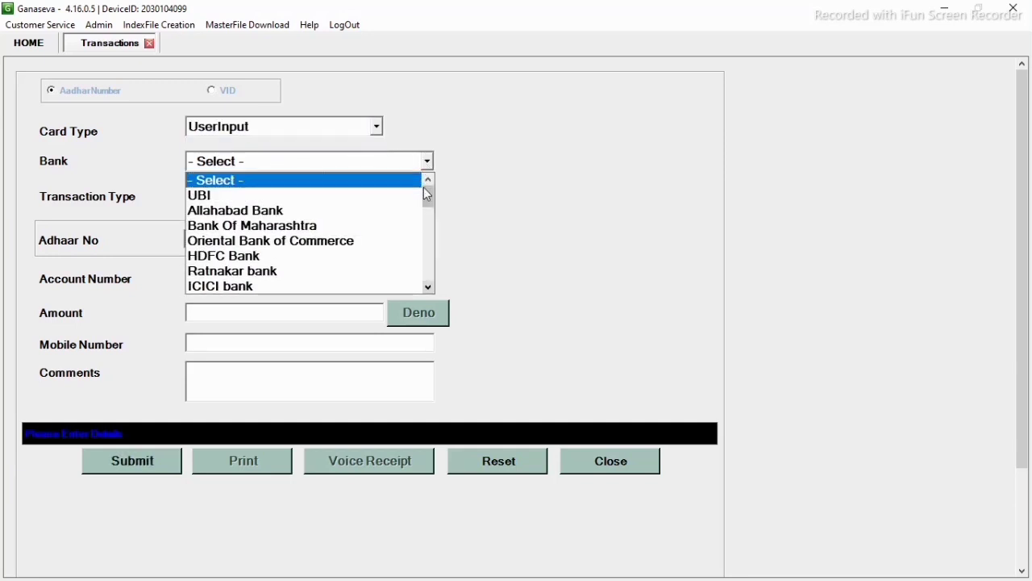
drag(428, 195, 428, 341)
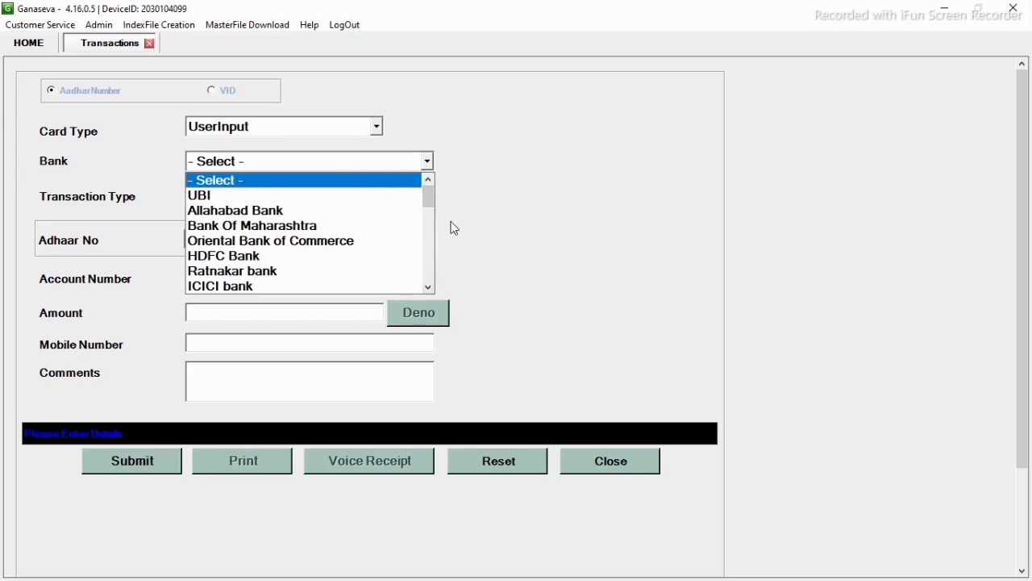
drag(429, 216, 437, 310)
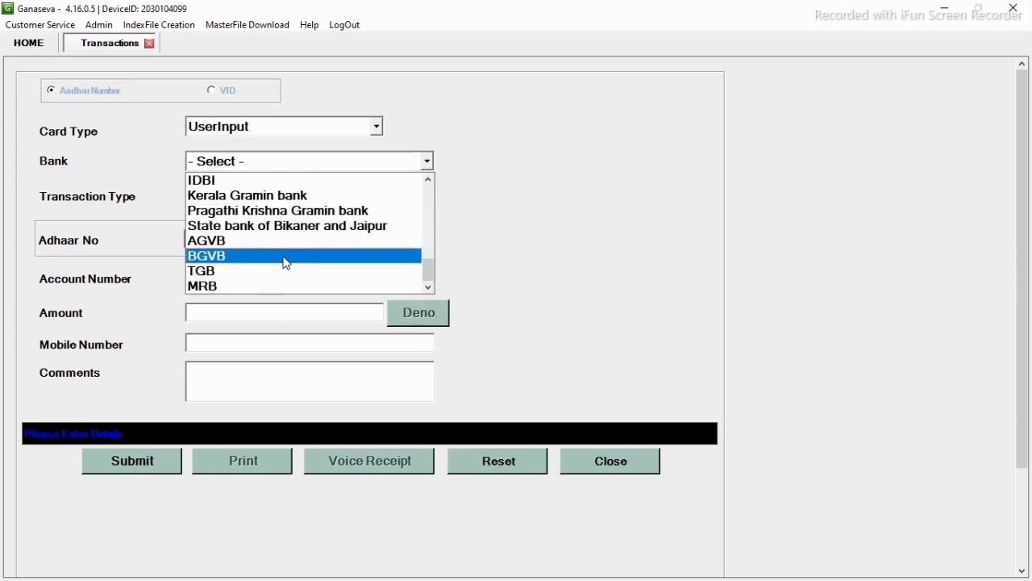
click(231, 258)
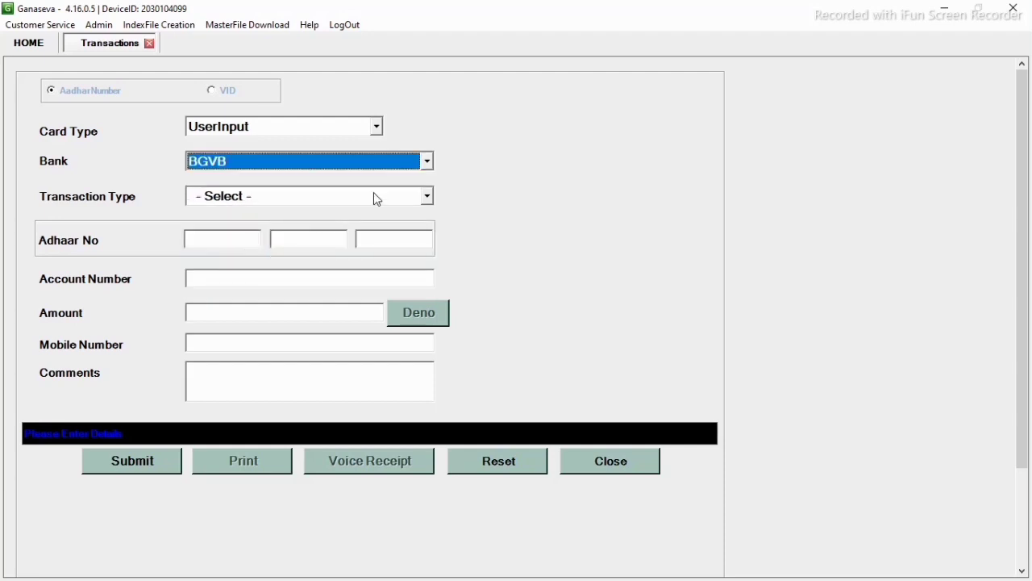
click(429, 196)
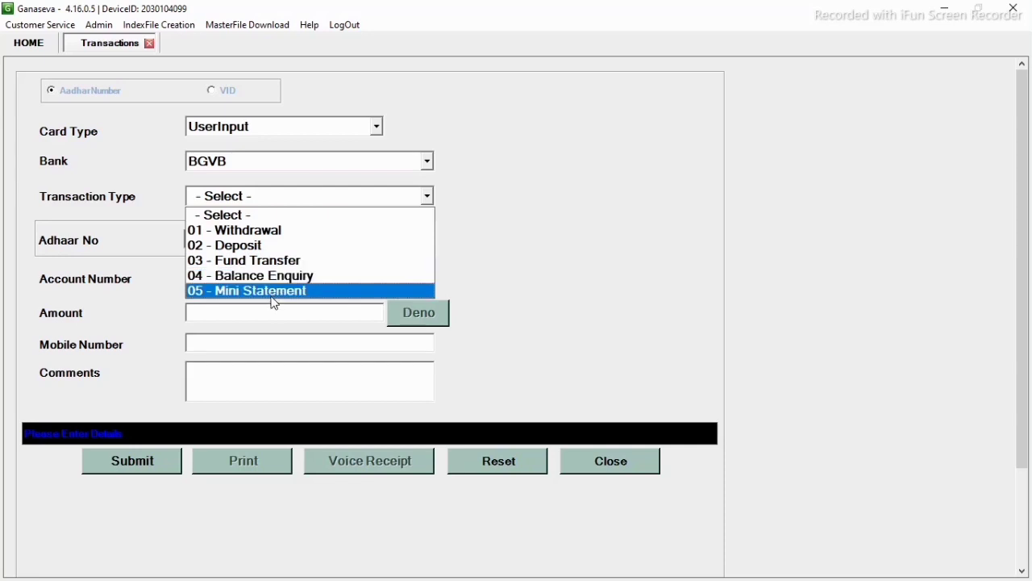
click(273, 292)
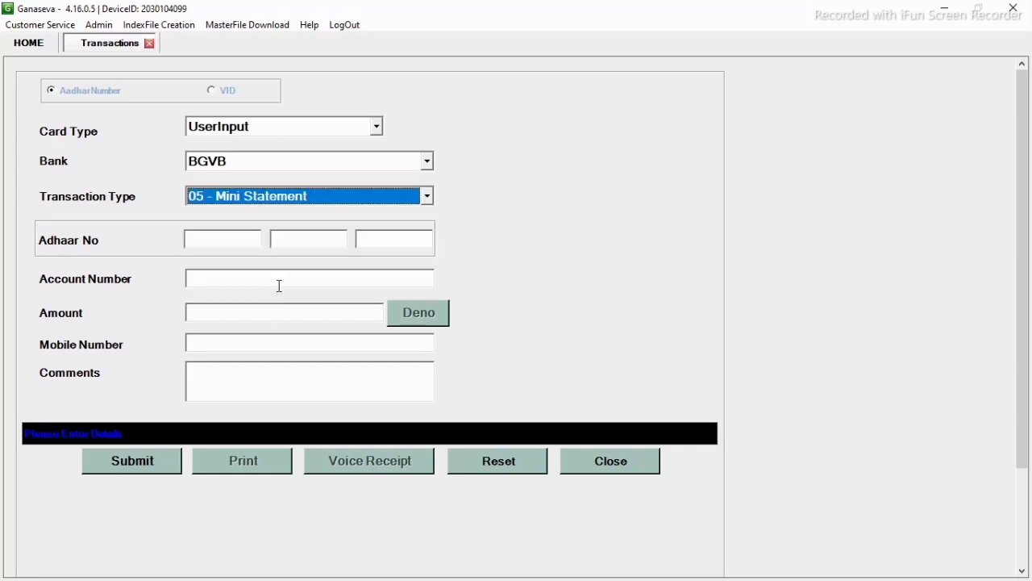
click(221, 240)
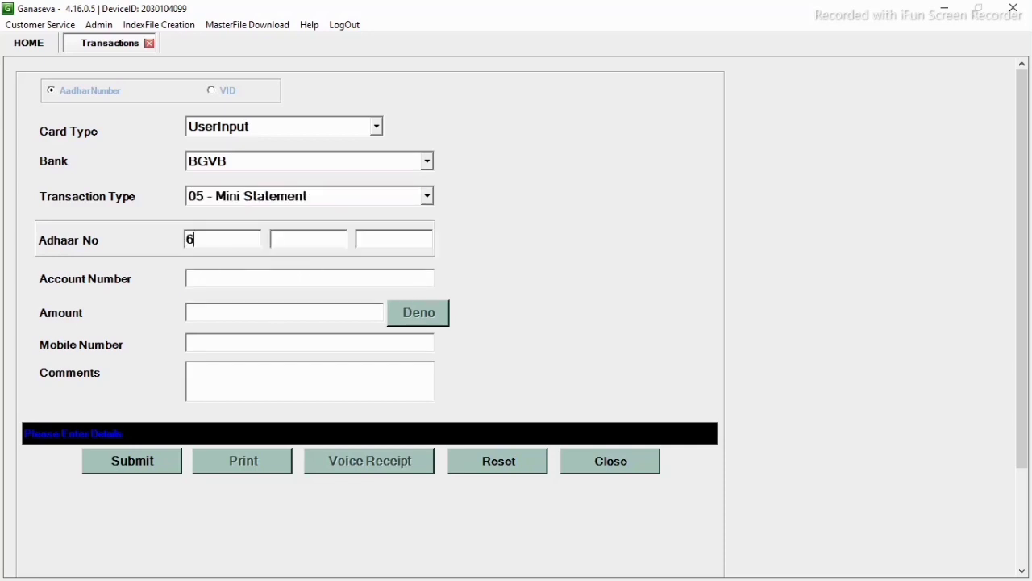
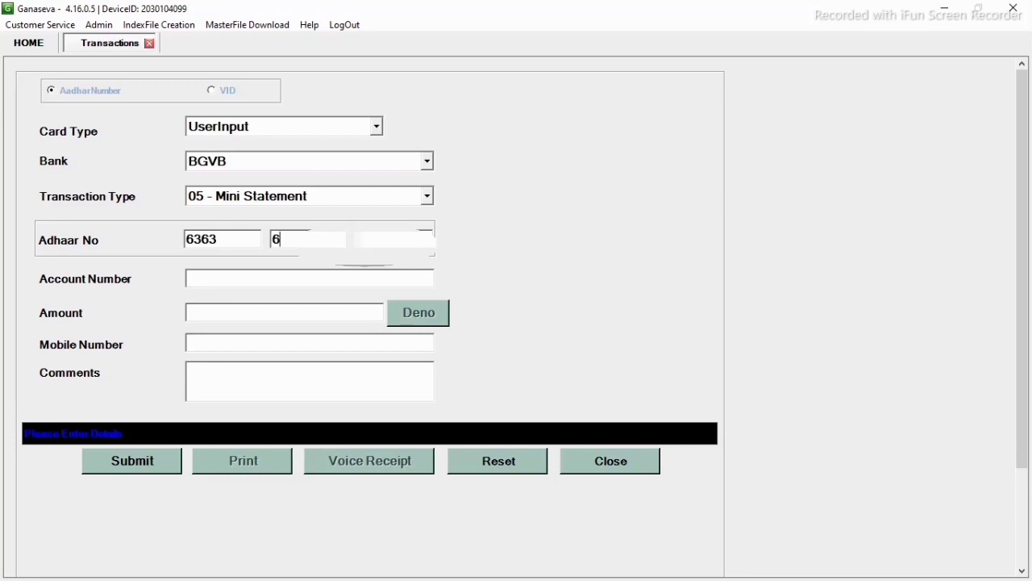
- Submit the mini statement request and approve biometric sharing, returning balance 500.00 and recent entries
click(133, 466)
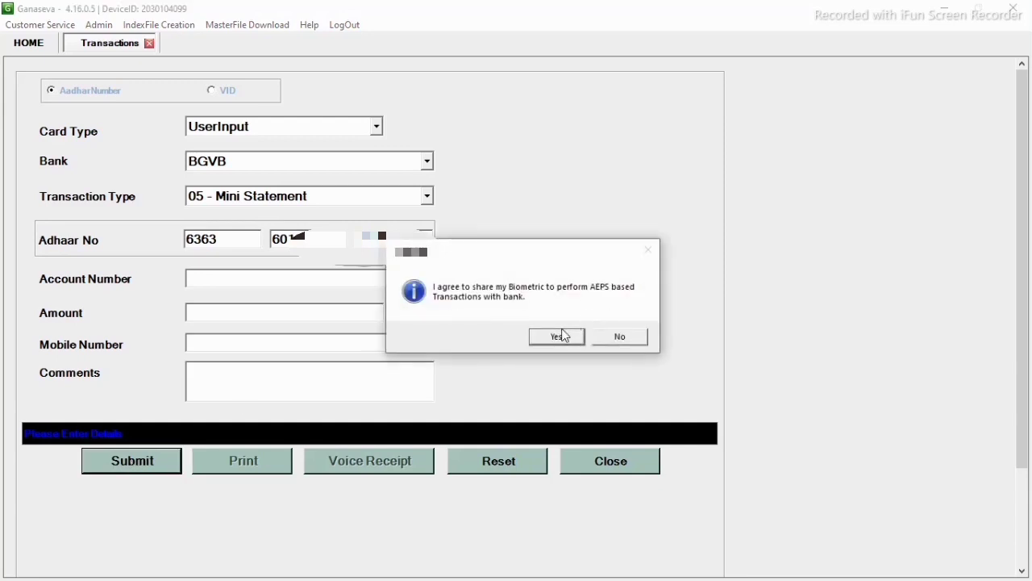
click(556, 337)
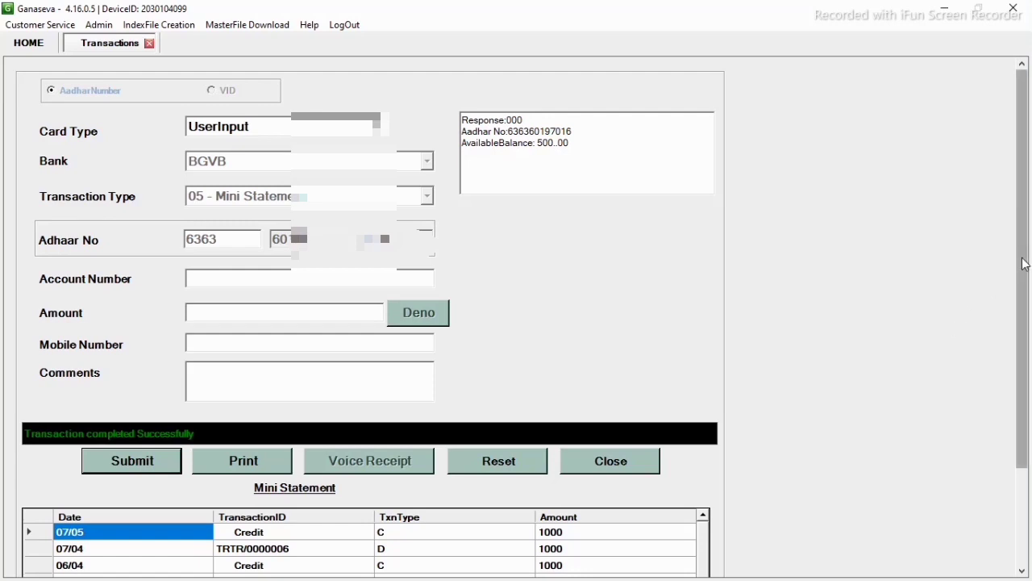
drag(1024, 263, 1023, 365)
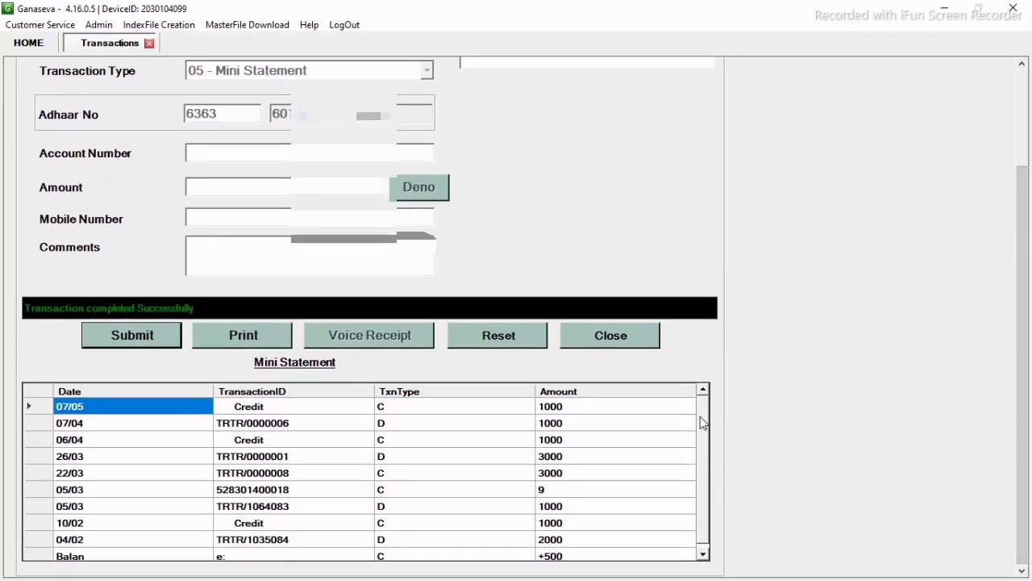
drag(701, 416, 701, 439)
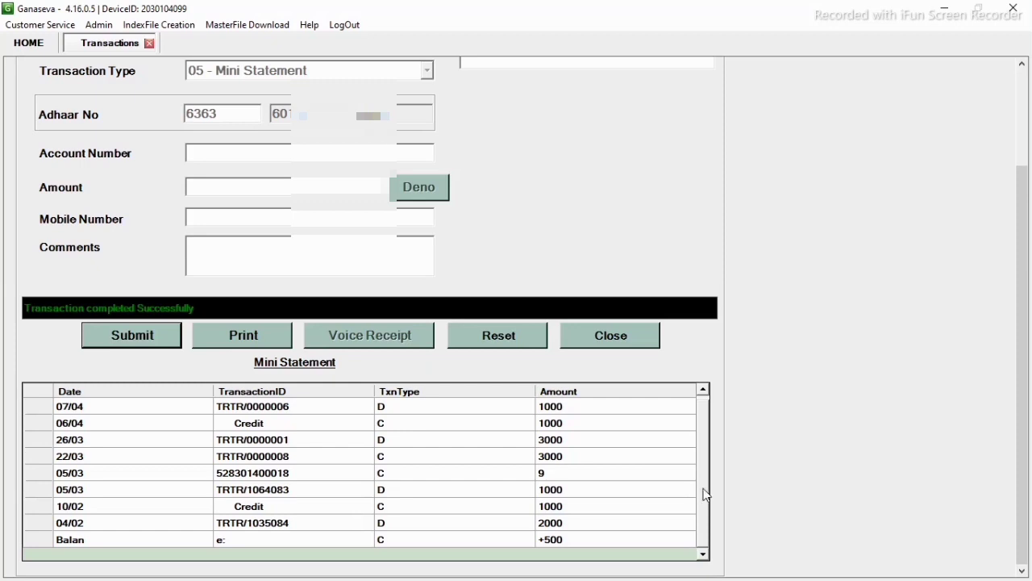
scroll(706, 493, up, 1)
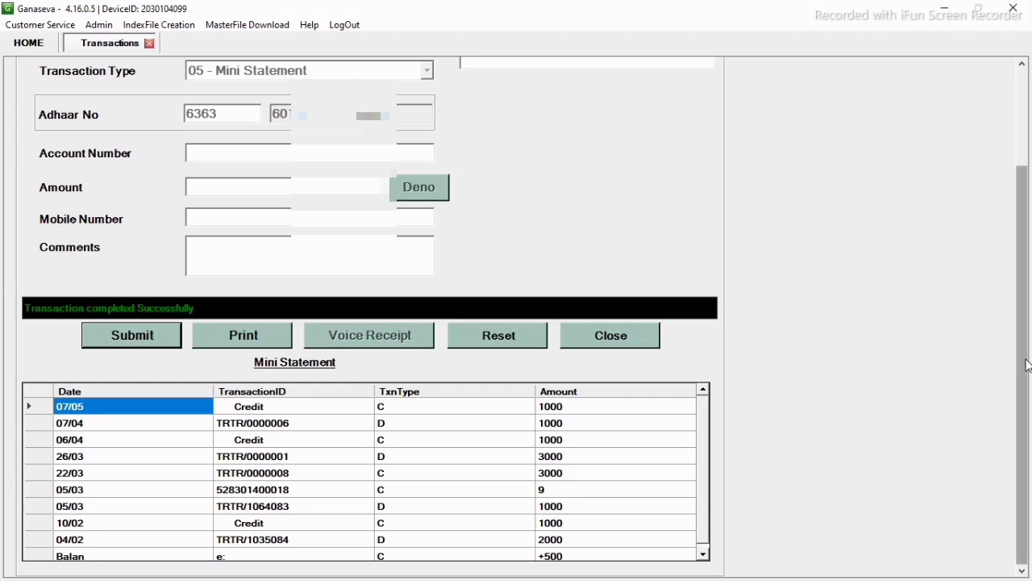
scroll(1004, 230, up, 3)
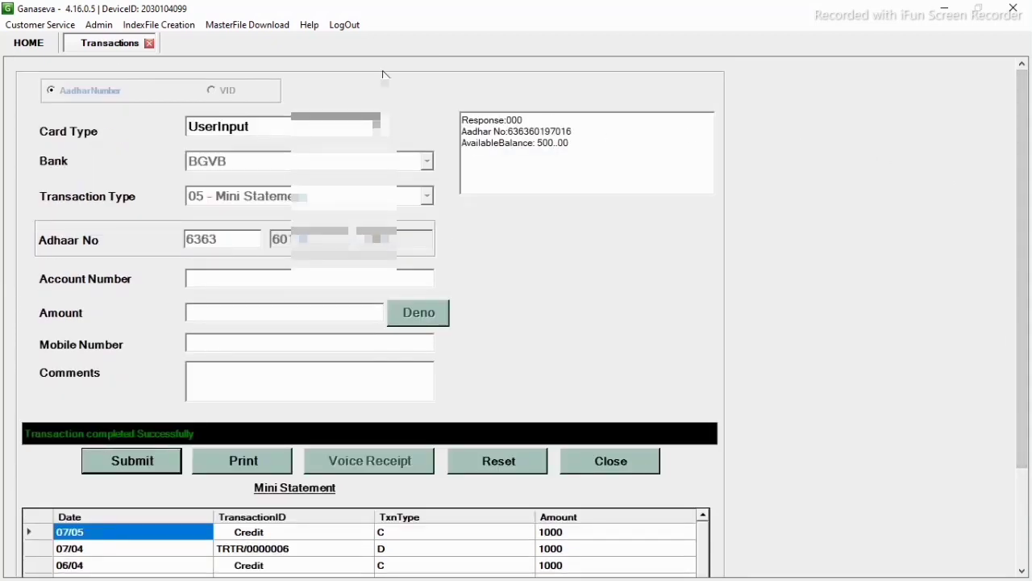
- Close the Transactions tab and minimize Ganaseva to show the Windows desktop
click(149, 43)
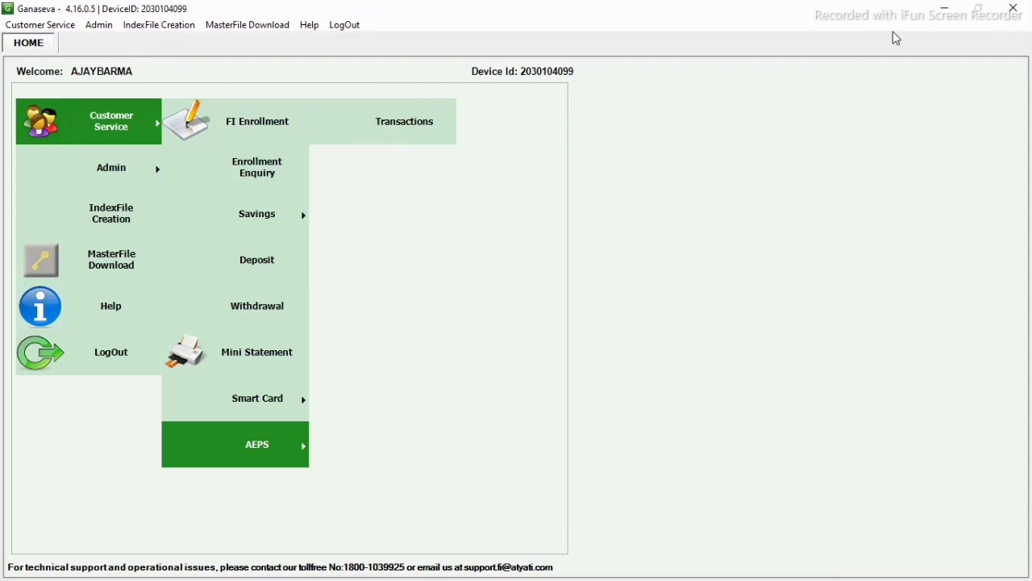
click(946, 11)
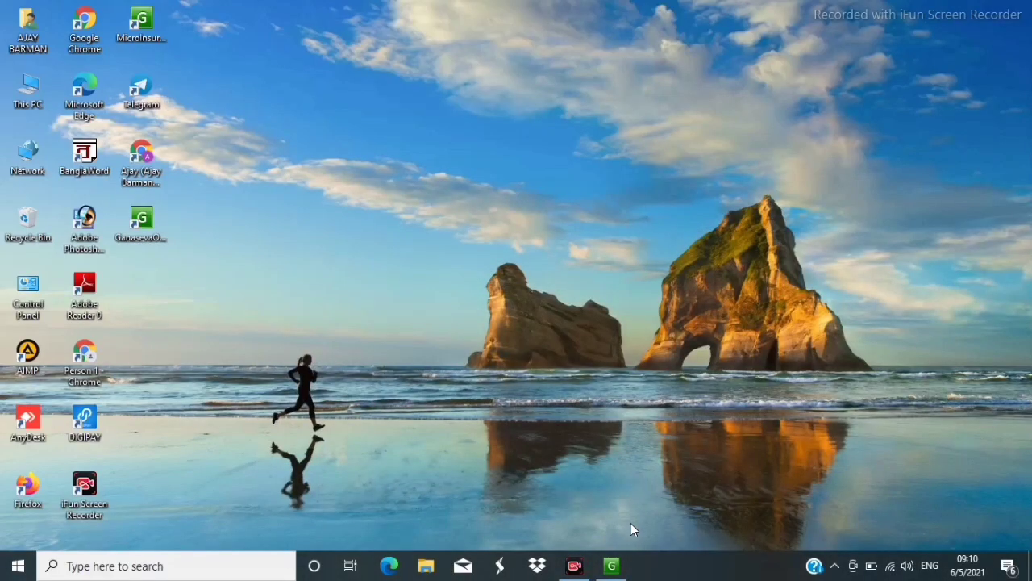
click(574, 567)
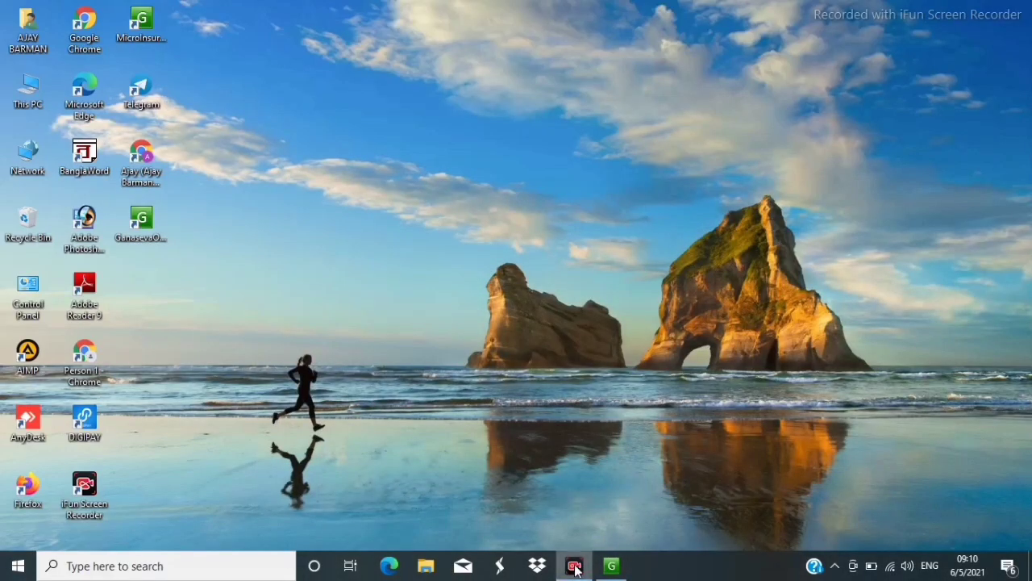